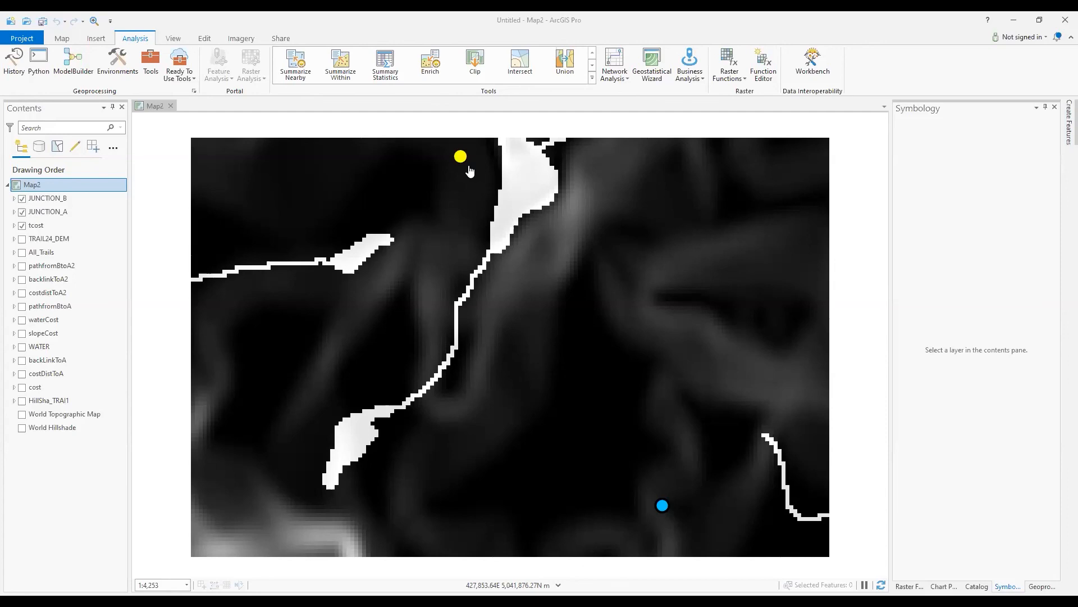
# Run Python code that creates the cost distance raster costfromBtoA with CostDistance(source,tcost).
pyautogui.click(39, 59)
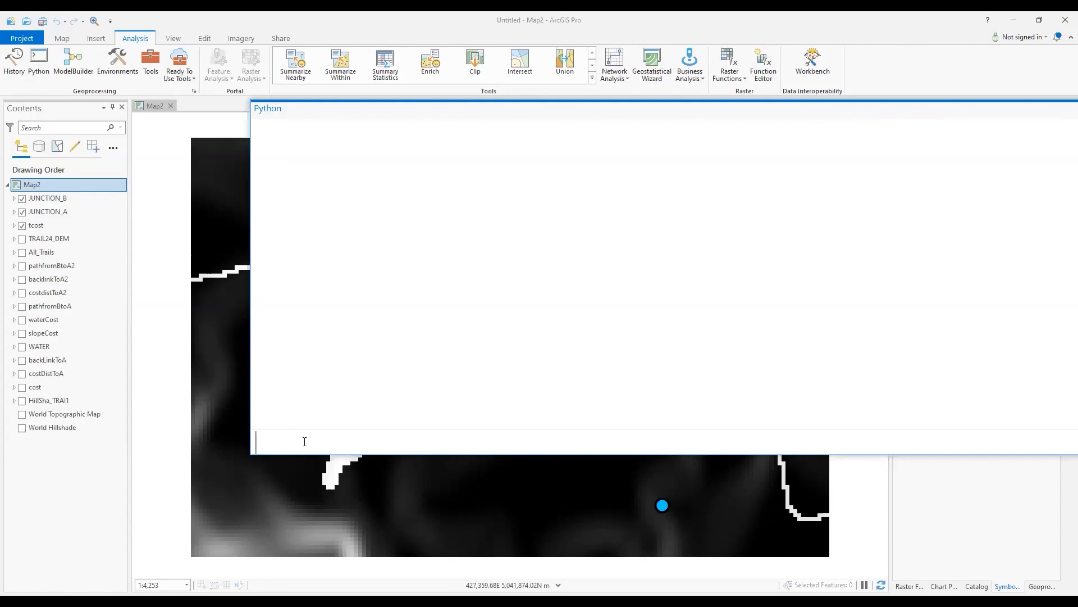
pyautogui.write('costfromBtoA')
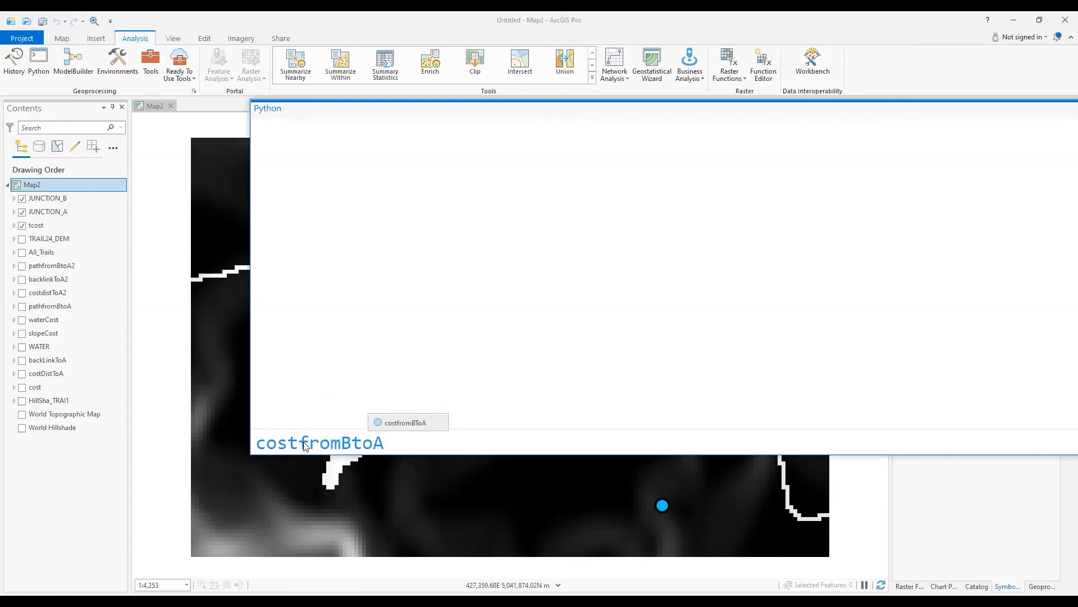
pyautogui.write('=CostDistance(')
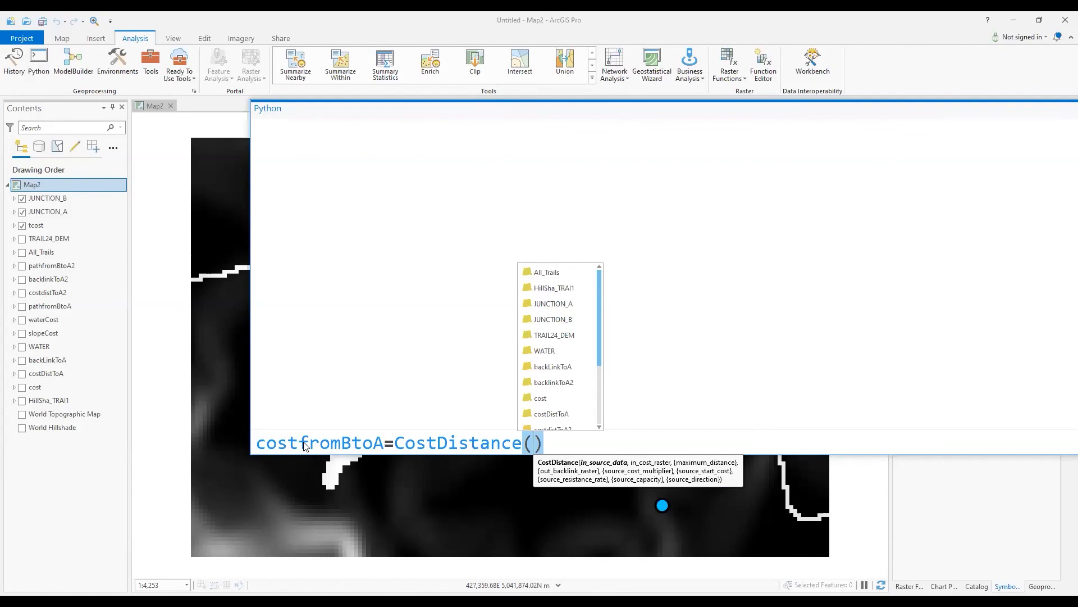
pyautogui.write('source,')
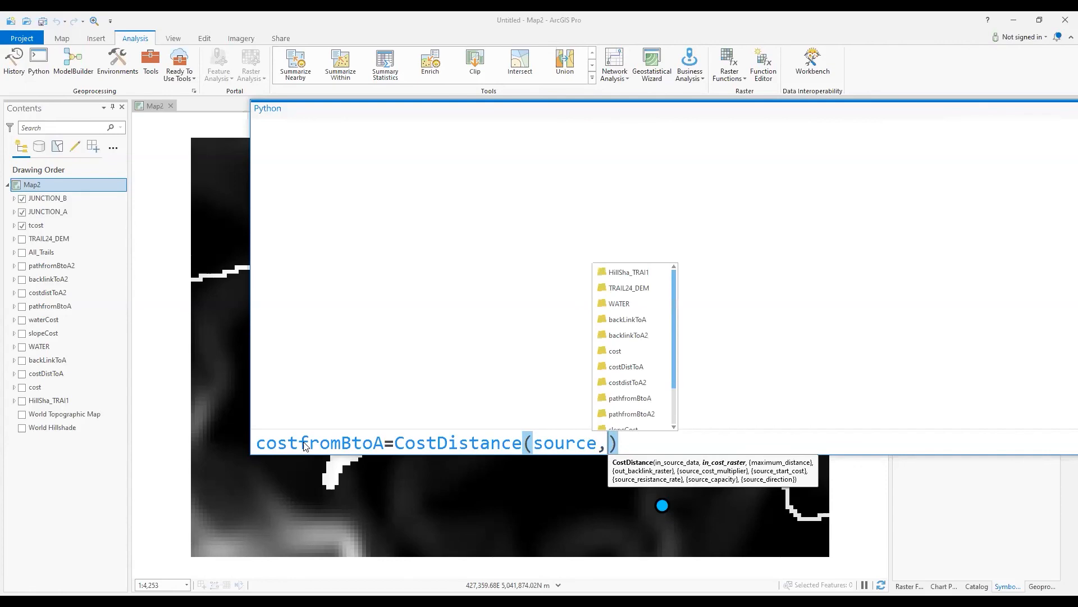
pyautogui.write('tcost')
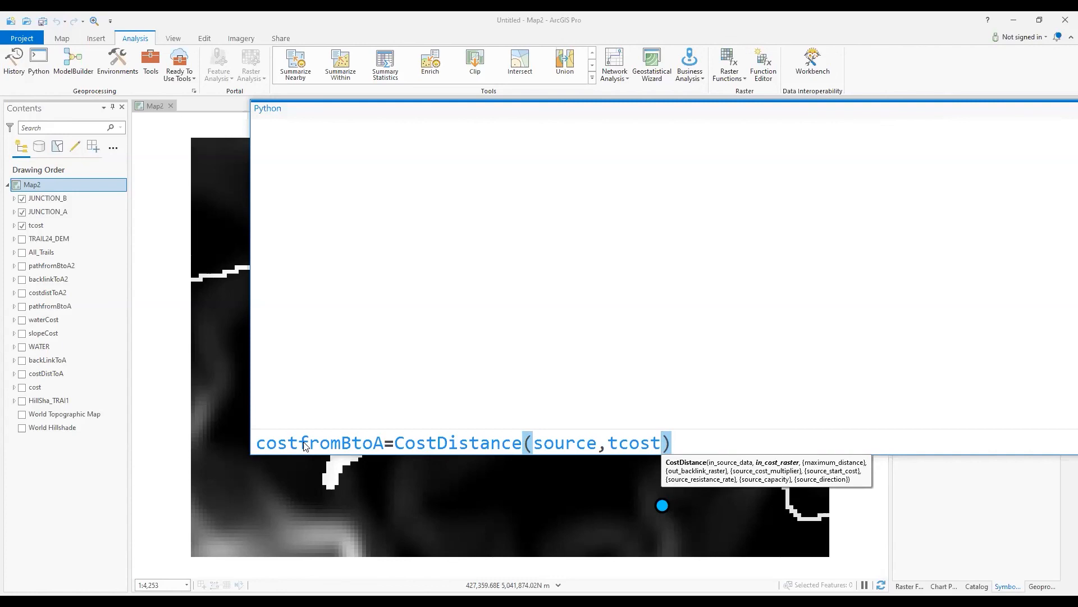
pyautogui.press('Return')
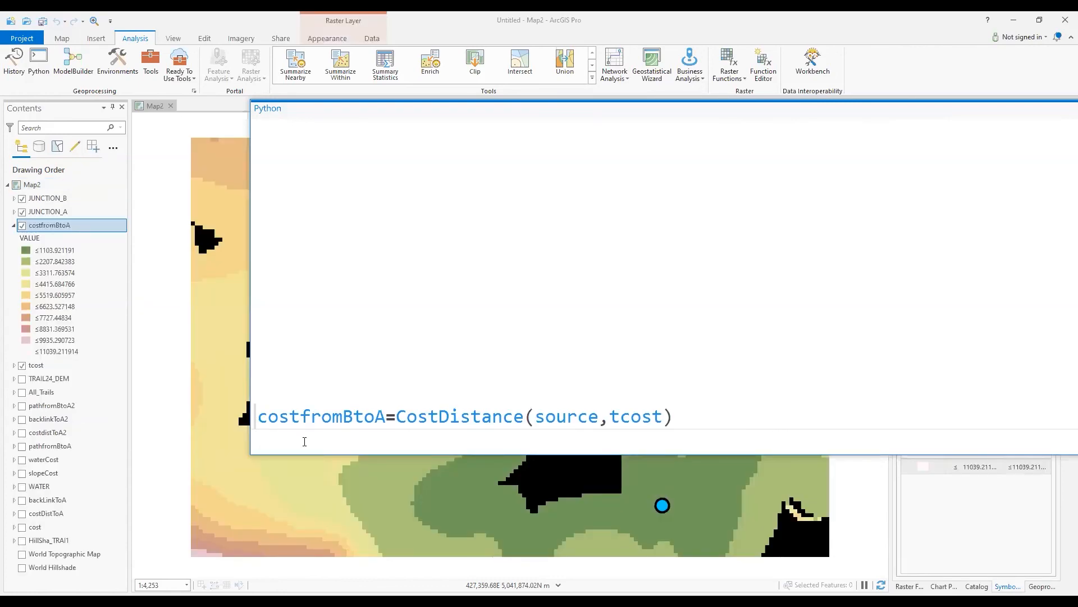
# Create the opposite-direction cost distance raster costfromAtoB in Python with CostDistance(frompt,tcost).
pyautogui.write('costfromA')
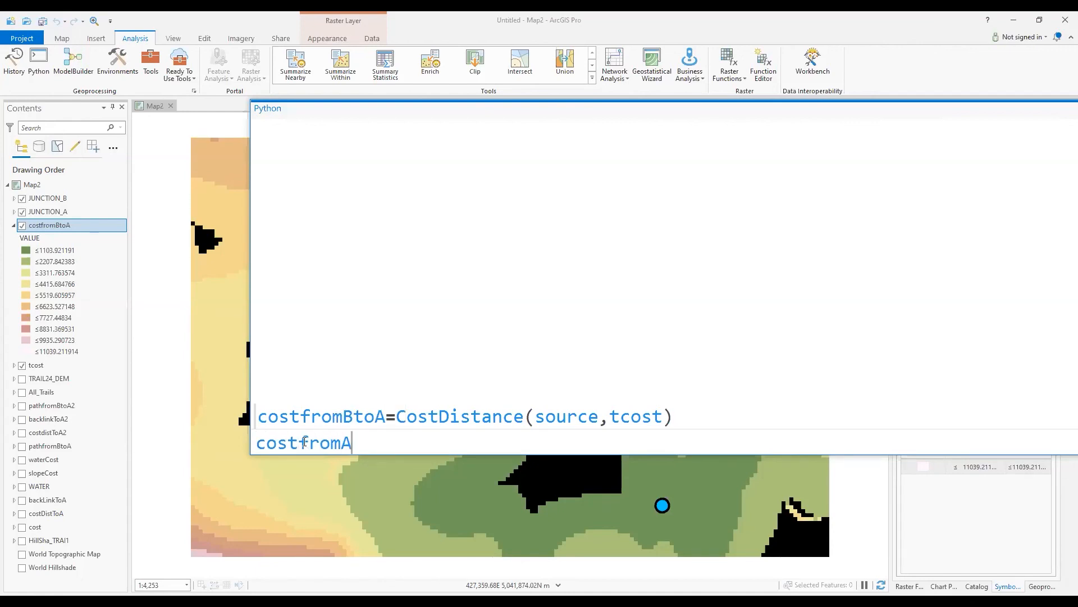
pyautogui.write('toB=Cost')
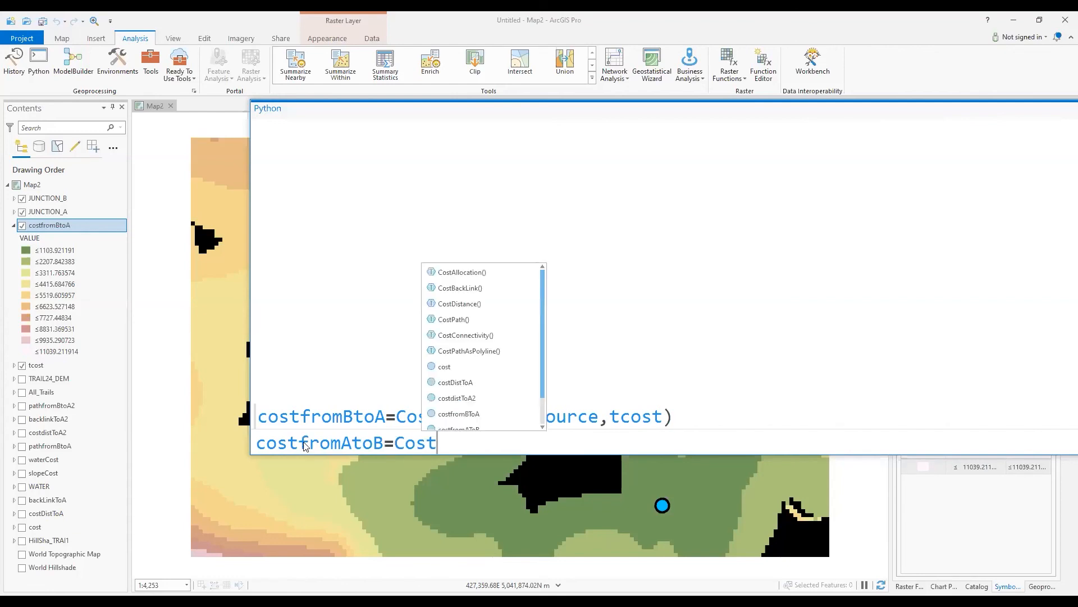
pyautogui.write('Distance(fr')
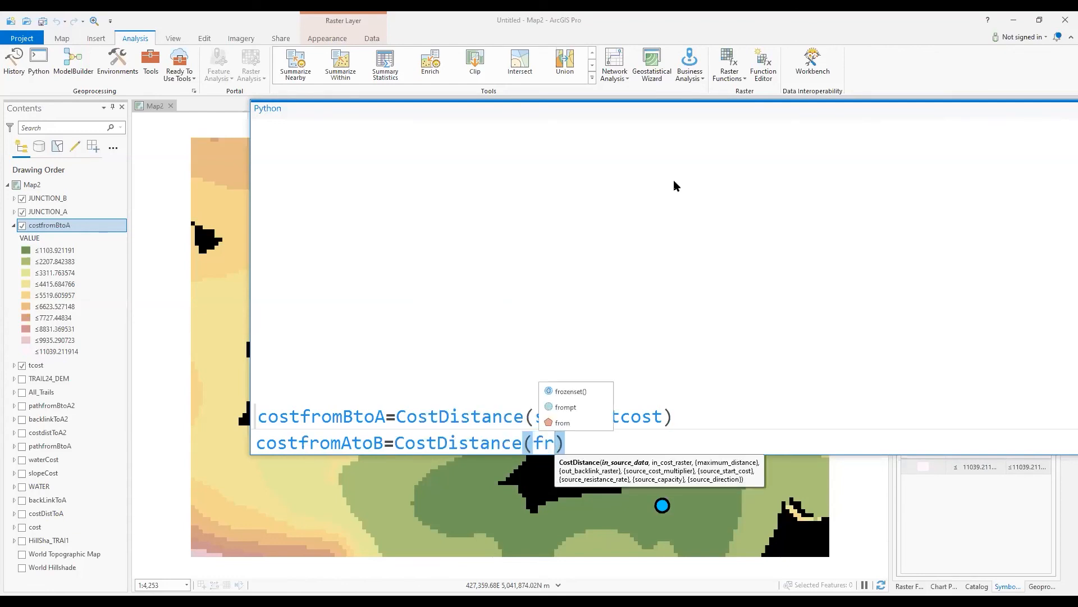
pyautogui.write('ompt,')
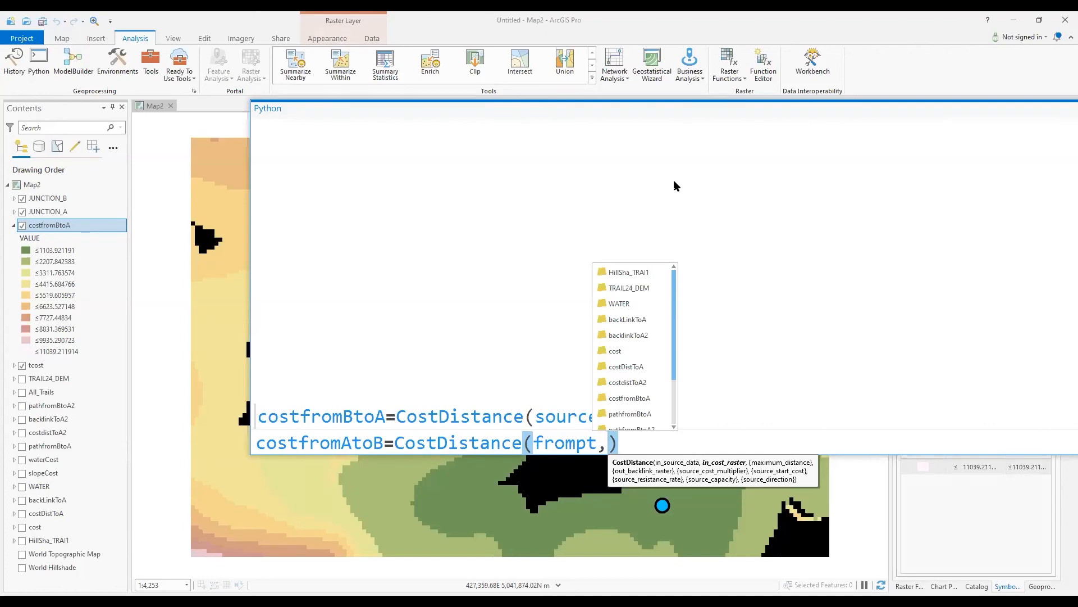
pyautogui.write('tcost')
pyautogui.press('Return')
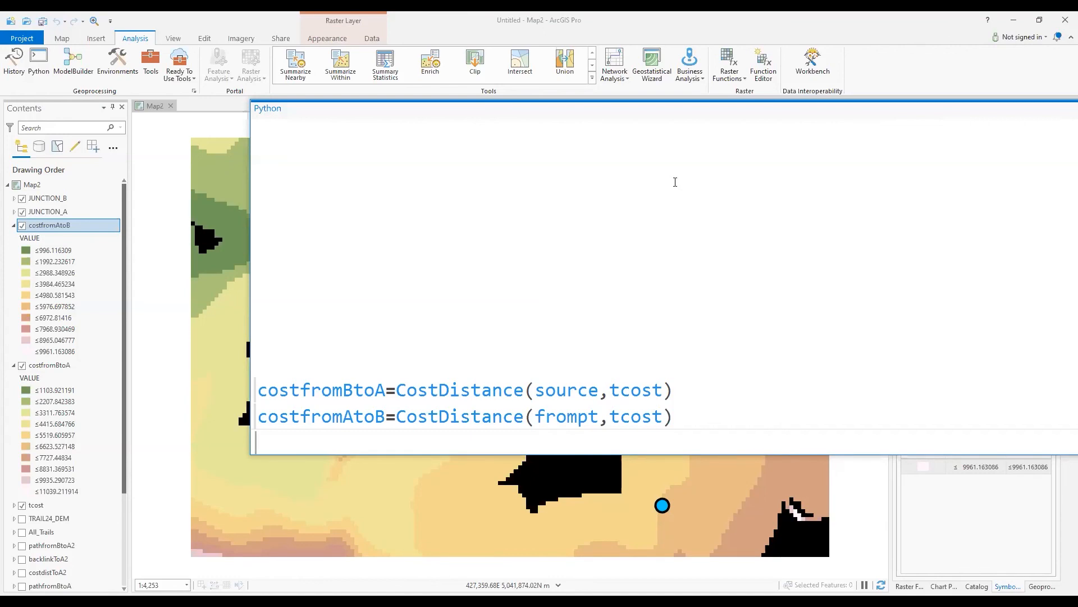
pyautogui.write('costcorridor=')
pyautogui.press('BackSpace')
pyautogui.press('BackSpace')
pyautogui.press('BackSpace')
pyautogui.press('BackSpace')
pyautogui.press('BackSpace')
pyautogui.press('BackSpace')
pyautogui.press('BackSpace')
pyautogui.press('BackSpace')
pyautogui.press('BackSpace')
pyautogui.press('BackSpace')
pyautogui.press('BackSpace')
pyautogui.press('BackSpace')
pyautogui.press('BackSpace')
# Create the raster lcCorridor in Python with Corridor(costfromBToA,costfromAToB), and close the Python window.
pyautogui.write('lcCorrid')
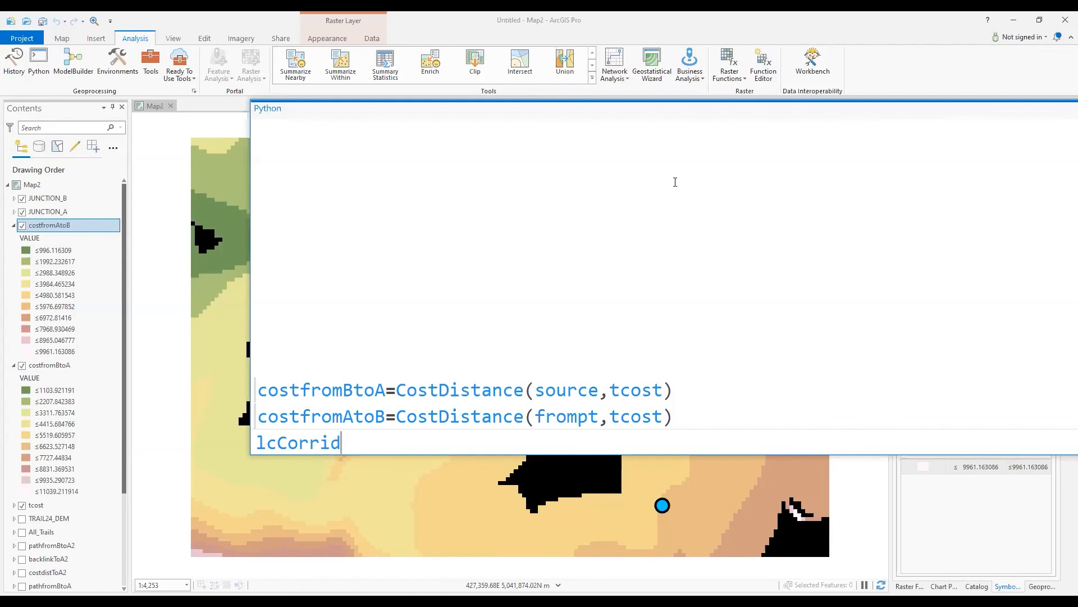
pyautogui.write('or=Corr')
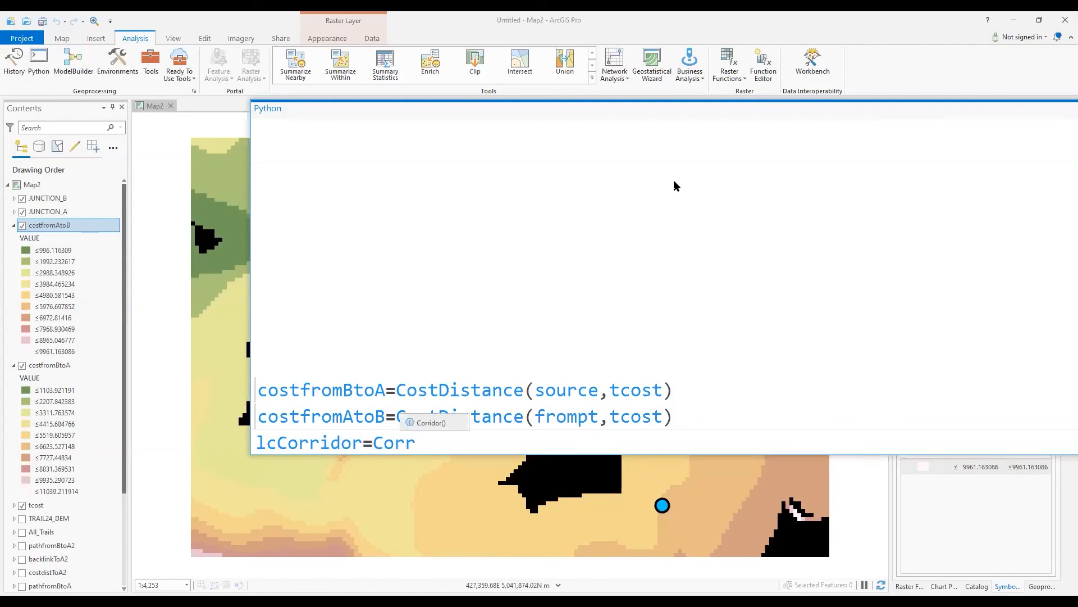
pyautogui.press('Tab')
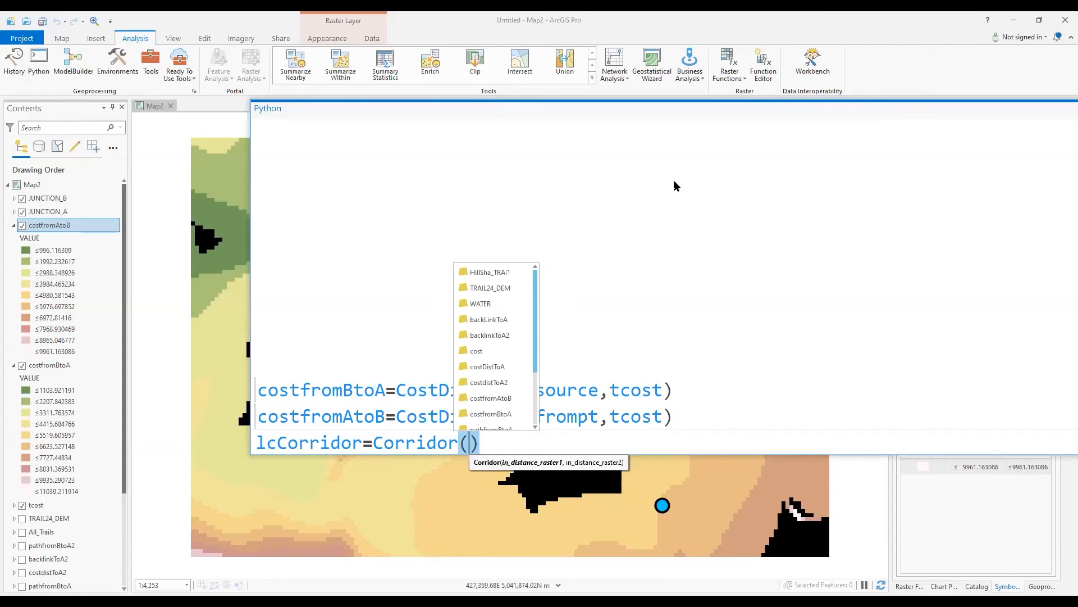
pyautogui.write('costfromB')
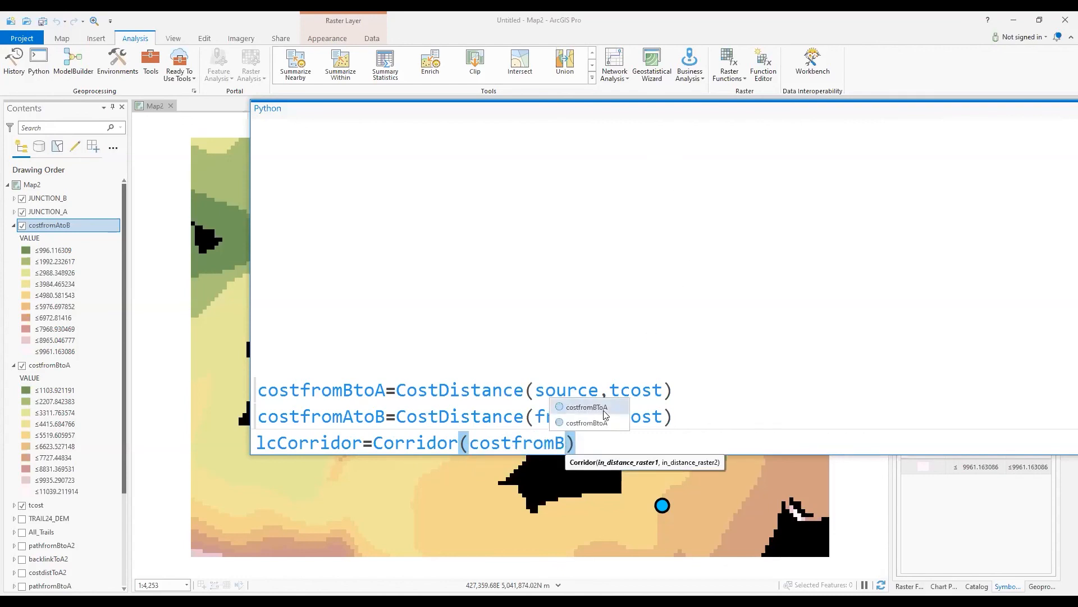
pyautogui.write('ToA,costfromAToB')
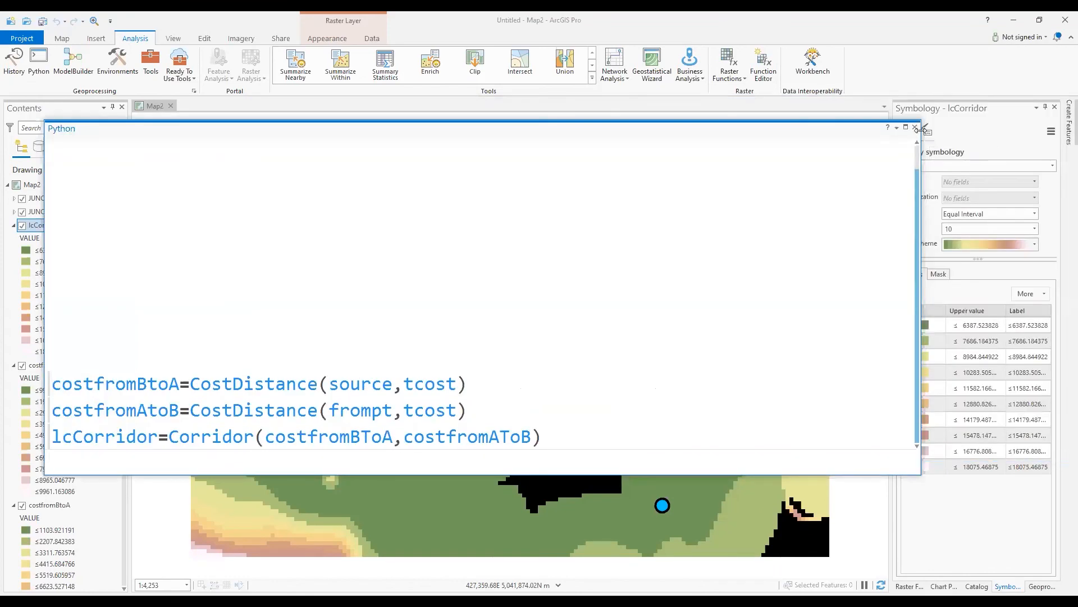
pyautogui.click(916, 128)
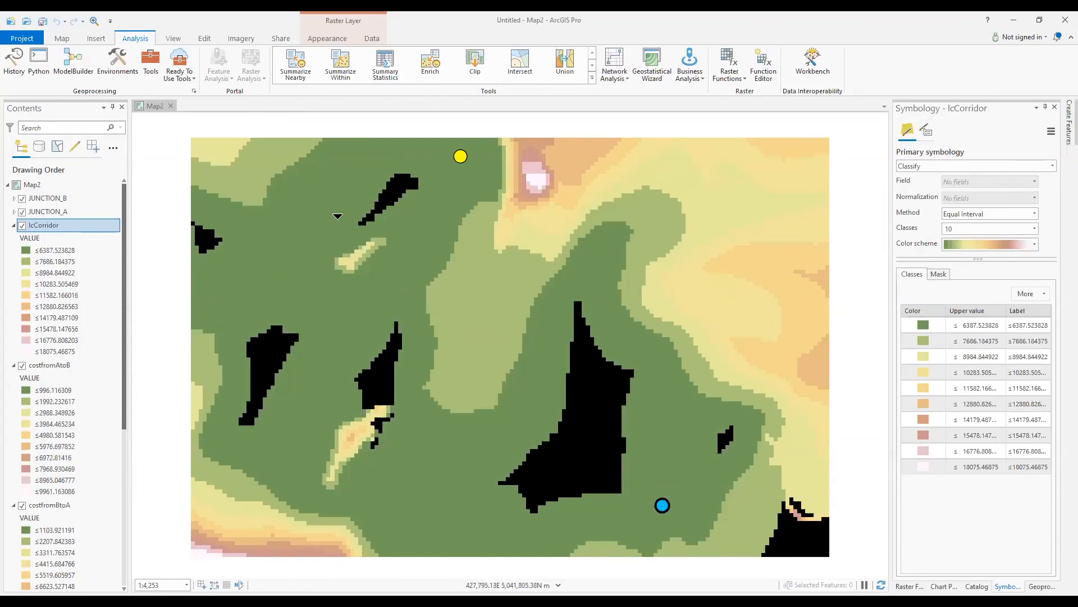
# Inspect the lcCorridor pixel values at several map locations inside and outside the dark green low-cost zone.
pyautogui.click(403, 286)
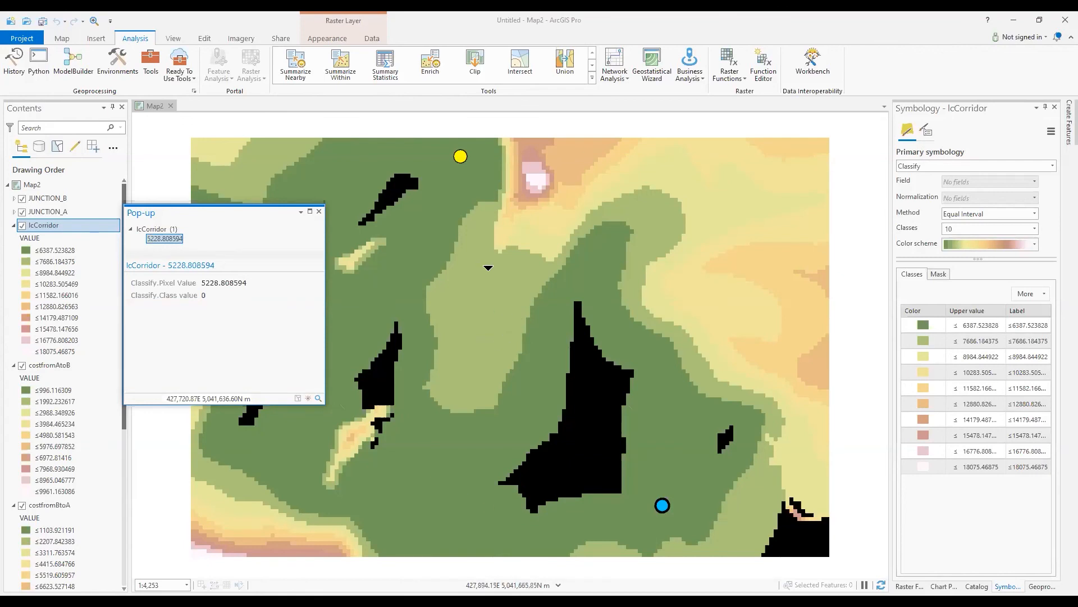
pyautogui.click(489, 268)
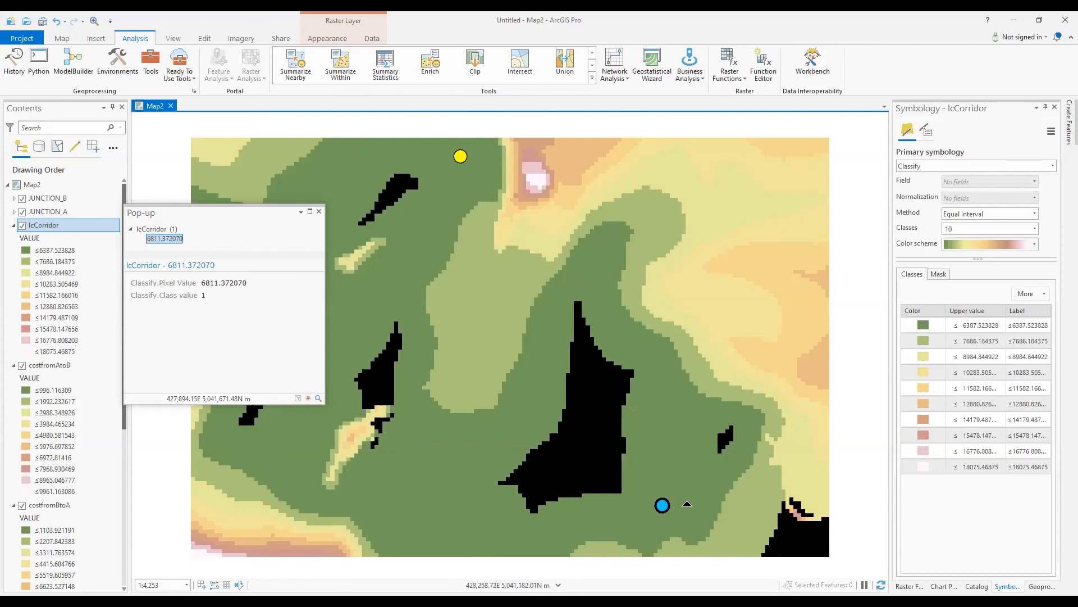
pyautogui.click(734, 305)
# Create the raster cor1 in Python with the expression lcCorridor<=6000, and give its value 0 class no color.
pyautogui.click(37, 62)
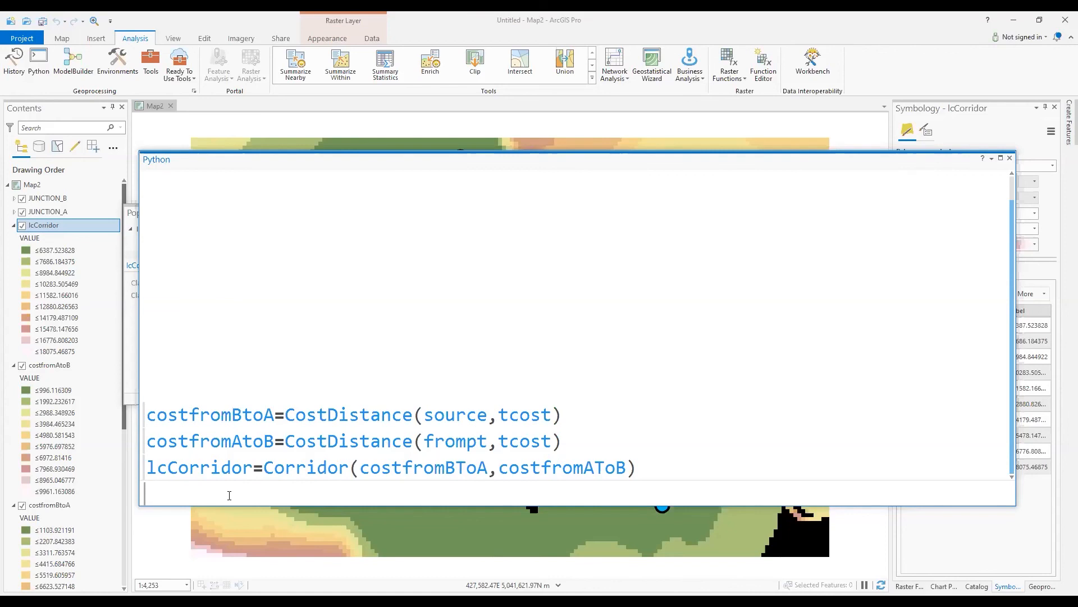
pyautogui.write('cor1=lcCorridor<=6000')
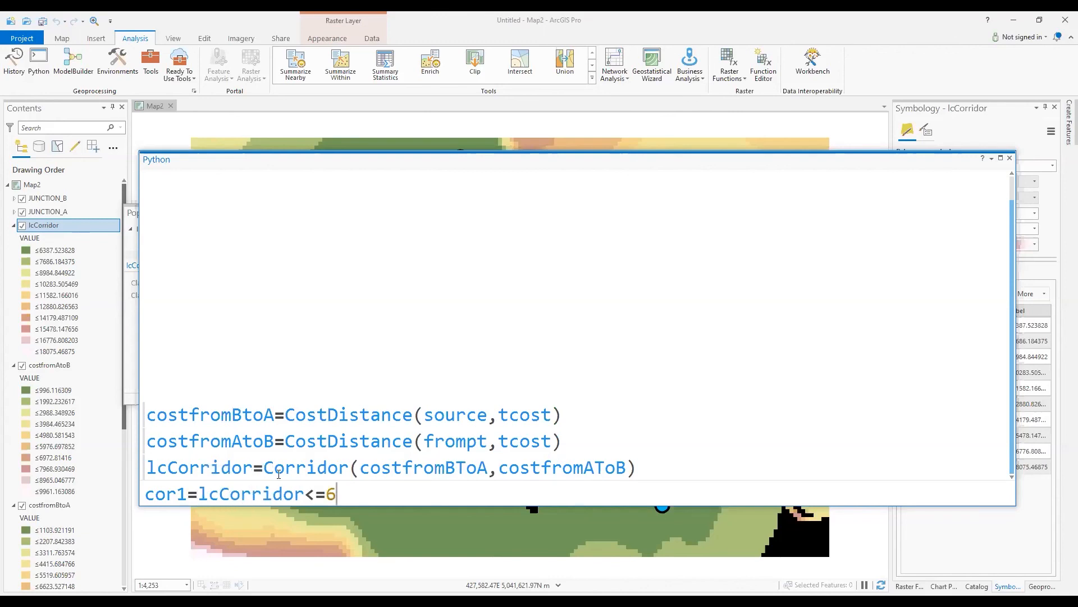
pyautogui.press('Return')
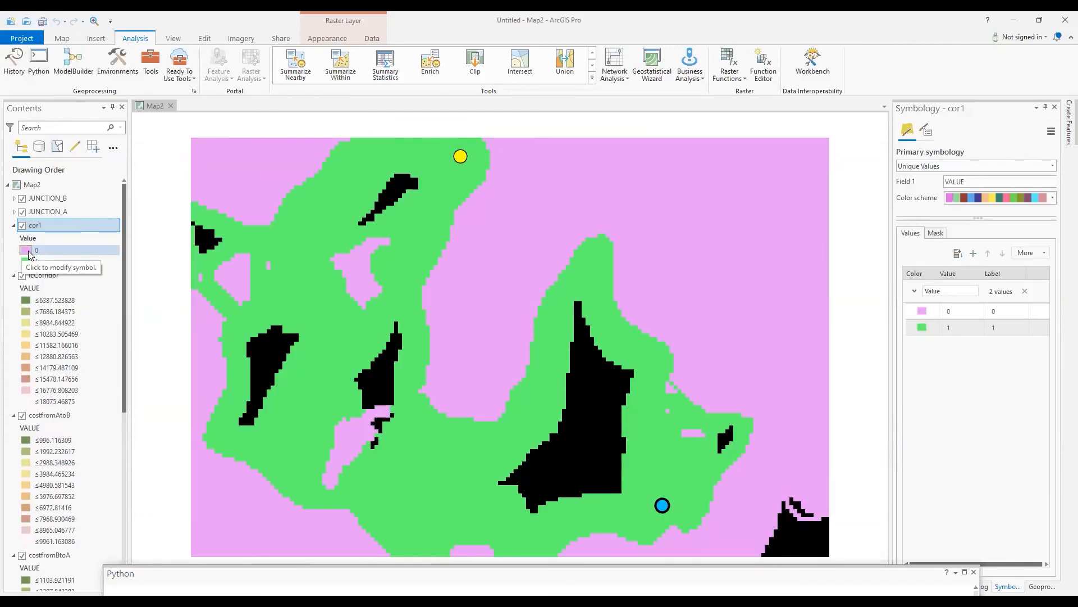
pyautogui.click(28, 255)
pyautogui.click(54, 259)
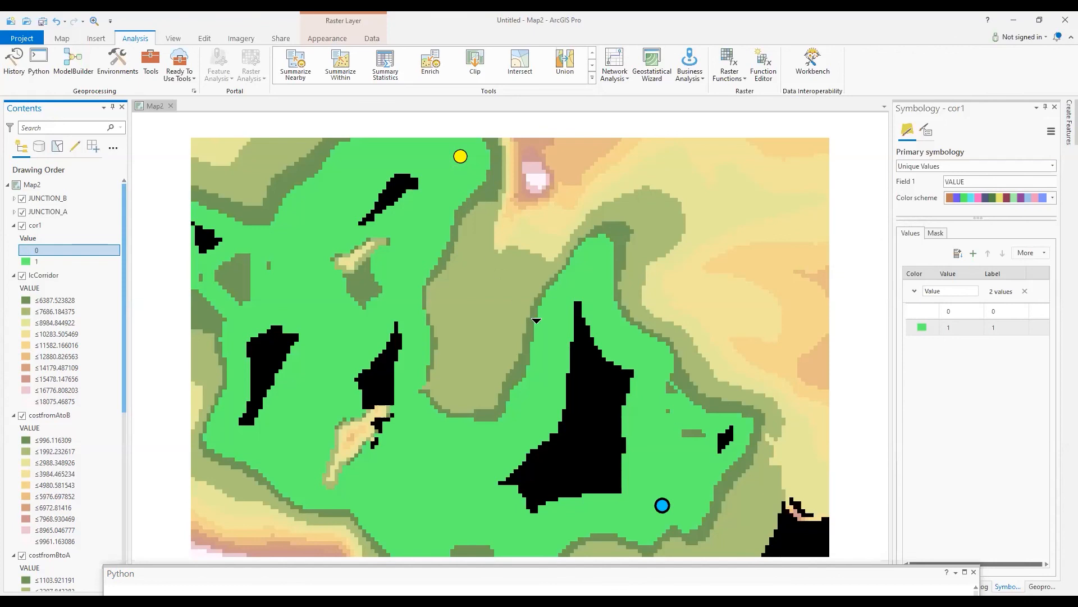
# Inspect the cor1 pixel value and count in the green corridor area, and close the pop-up.
pyautogui.click(430, 472)
pyautogui.click(454, 448)
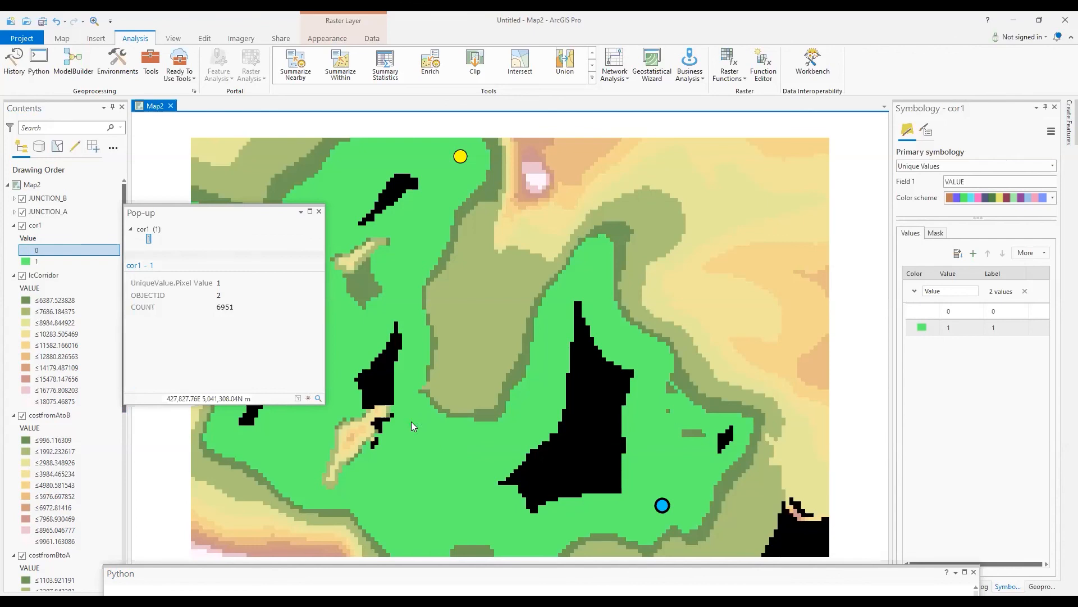
pyautogui.click(319, 212)
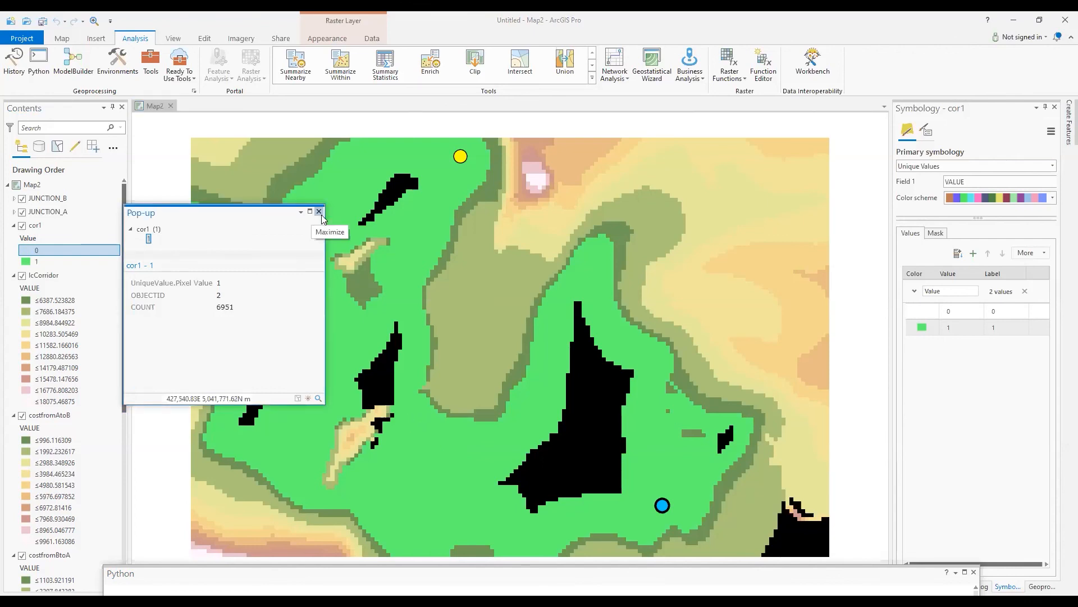
pyautogui.click(321, 213)
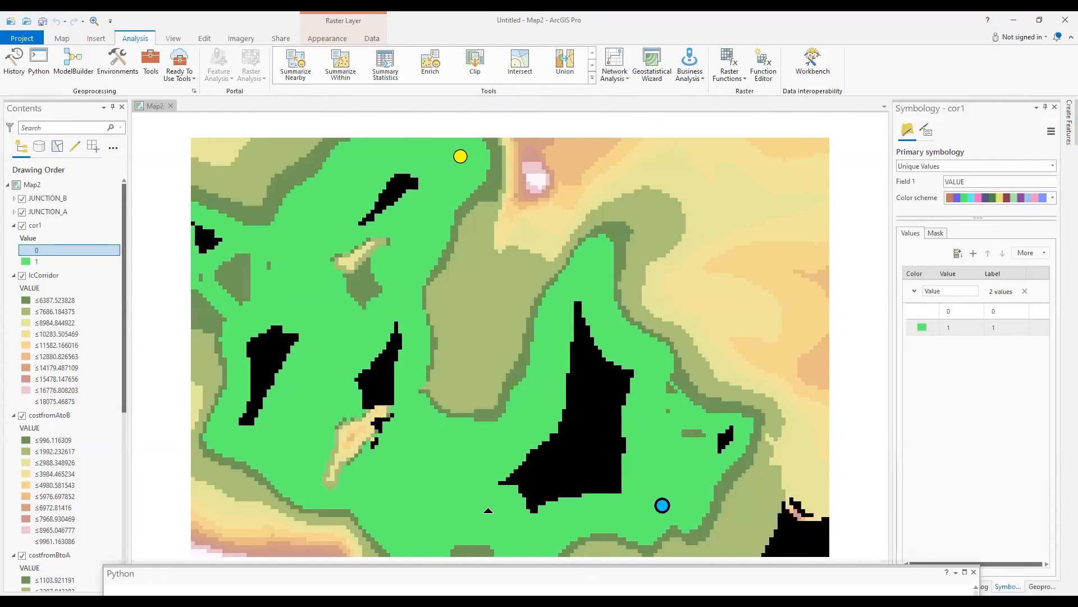